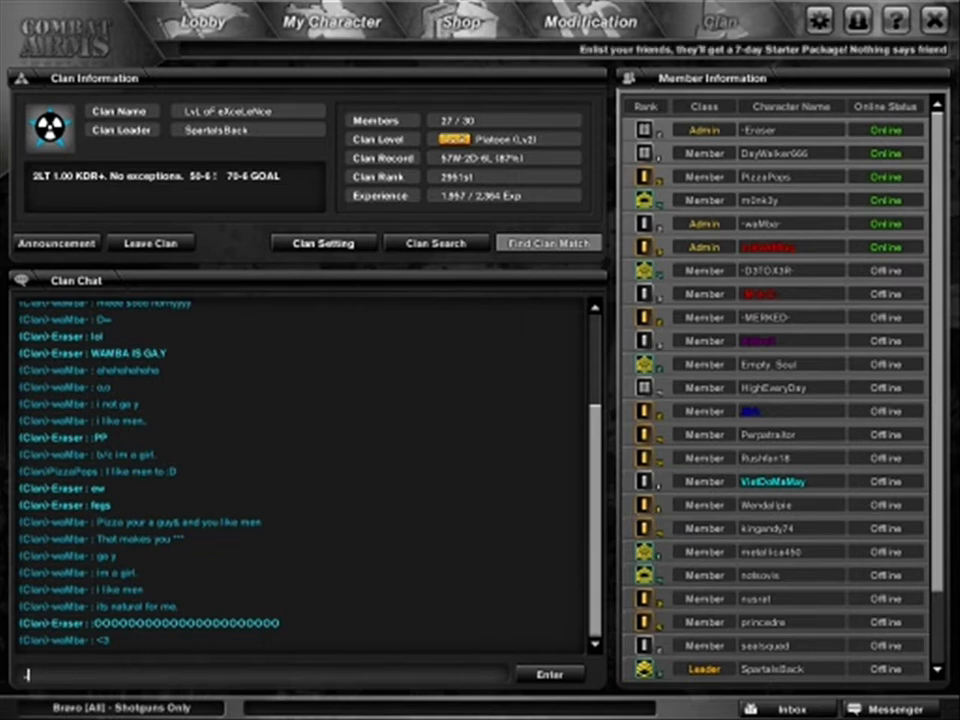
{"action": "type", "text": "im loling"}
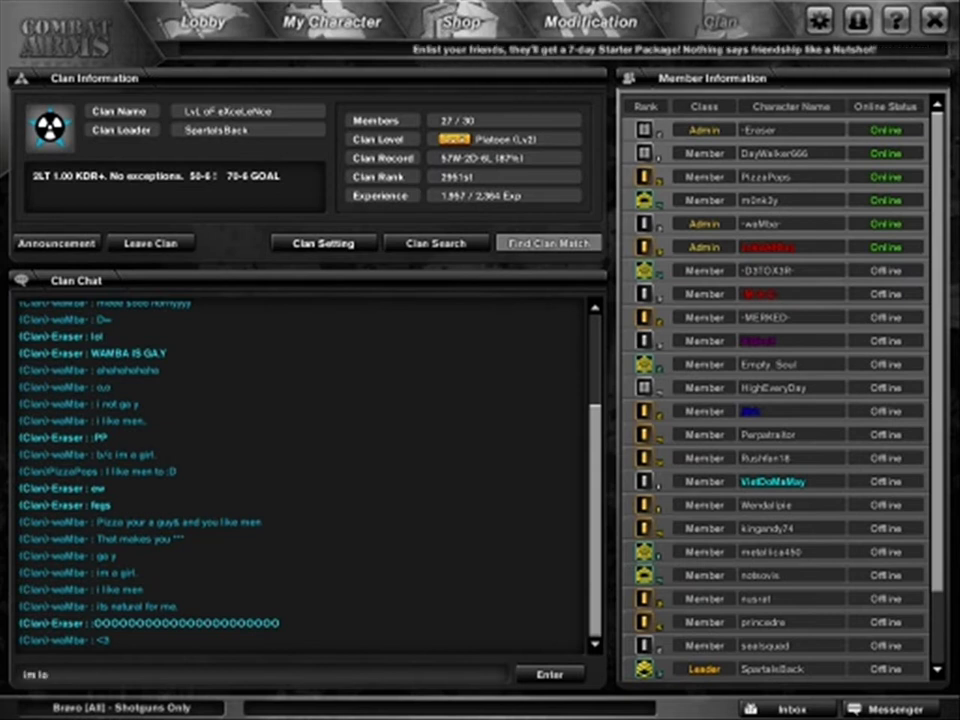
Step: Send "im loling" followed by "xD" as two separate clan chat messages
{"action": "key", "text": "Return"}
{"action": "type", "text": "D"}
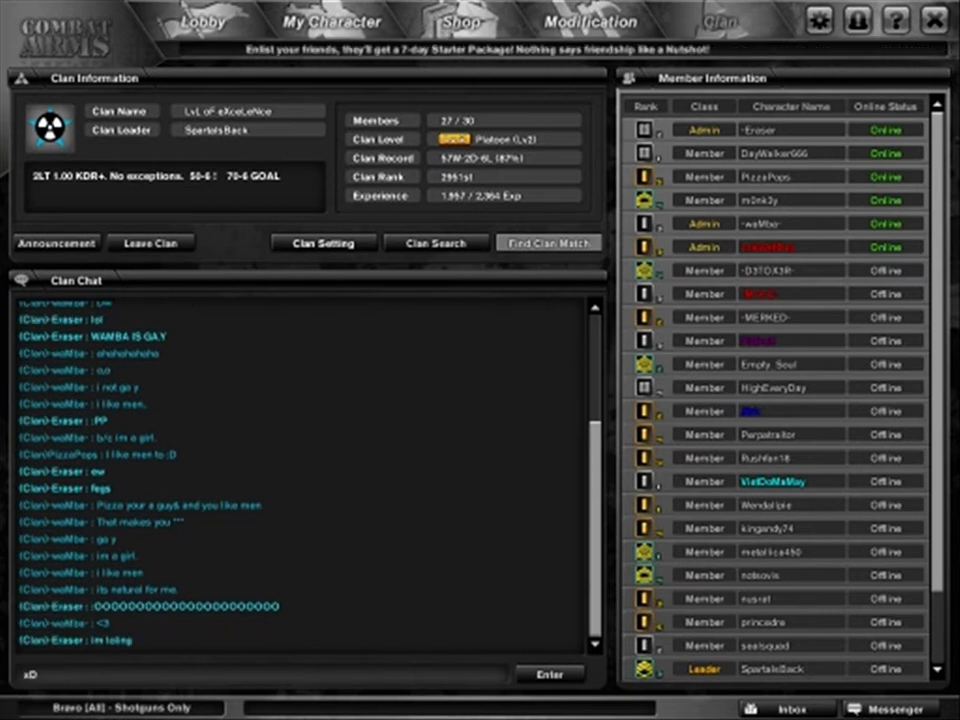
{"action": "key", "text": "Return"}
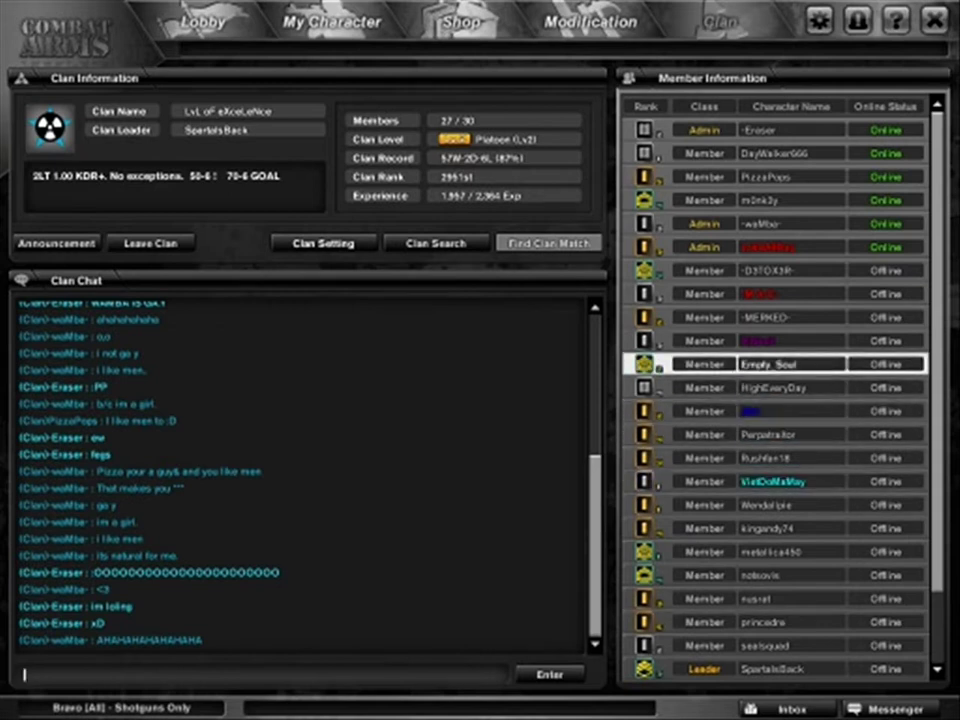
{"action": "scroll", "coordinate": [775, 400], "scroll_direction": "down", "scroll_amount": 2}
{"action": "scroll", "coordinate": [775, 400], "scroll_direction": "up", "scroll_amount": 2}
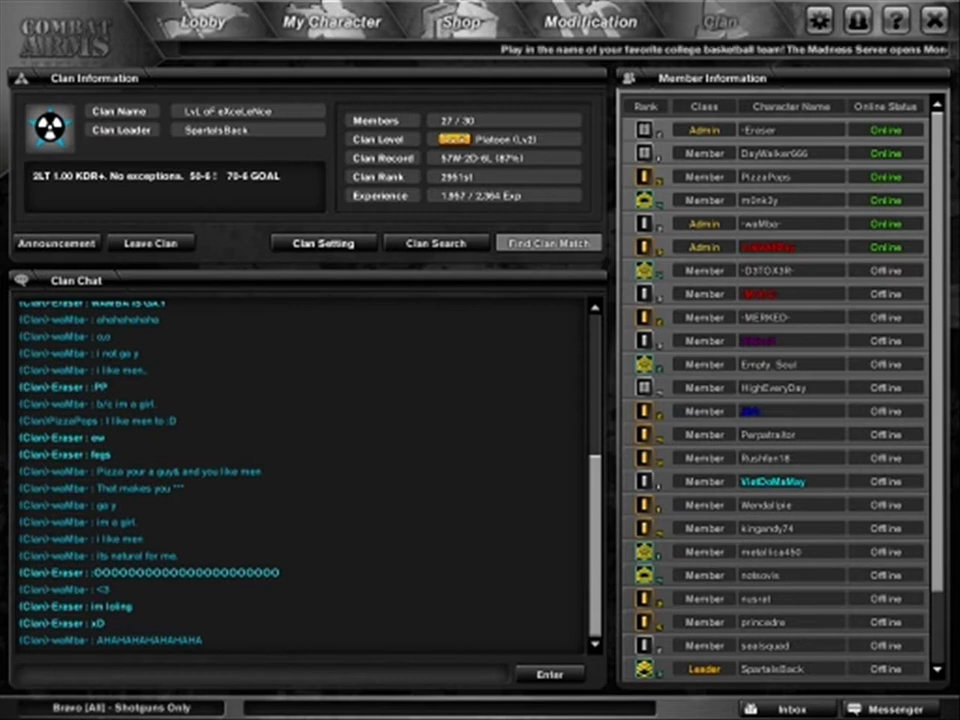
{"action": "type", "text": "lier"}
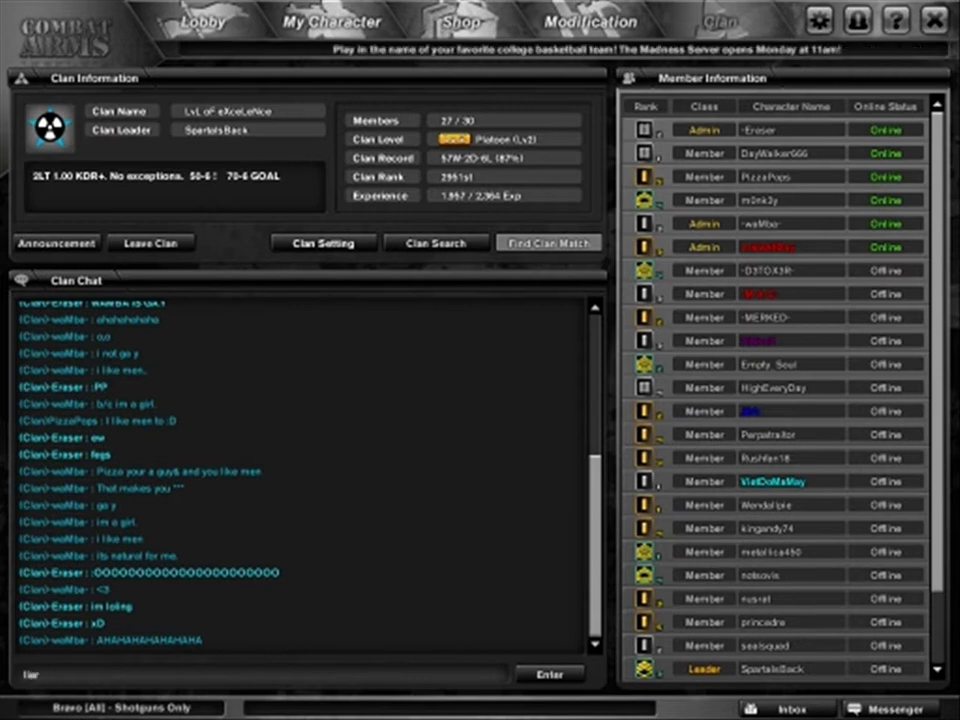
Step: Reply in clan chat with "lier", then send a second message "lolz"
{"action": "key", "text": "Return"}
{"action": "type", "text": "lolz"}
{"action": "key", "text": "Return"}
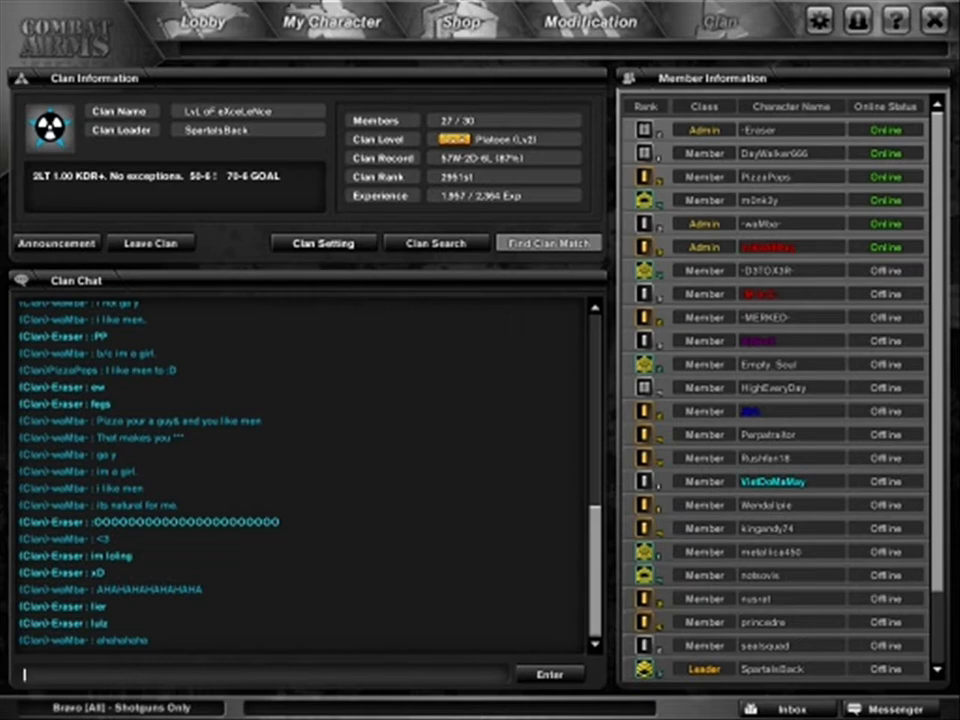
{"action": "type", "text": "la"}
{"action": "type", "text": "dy"}
Step: Send three clan chat posts: "poor lady", "they looking for u theres nobody there", ":O"
{"action": "key", "text": "Return"}
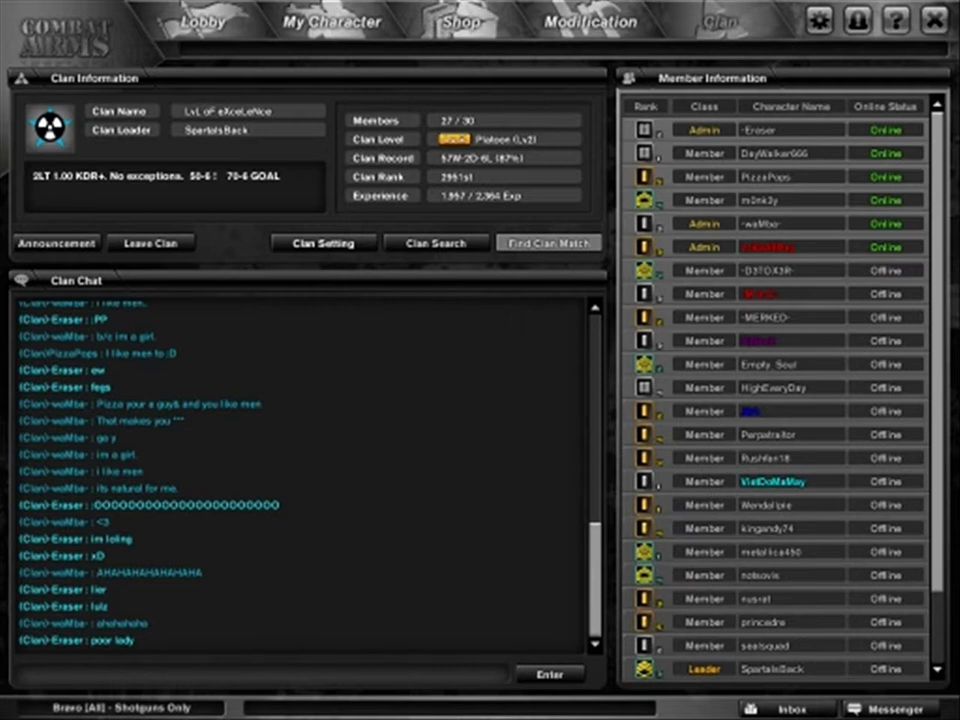
{"action": "type", "text": "they looking"}
{"action": "type", "text": "for u"}
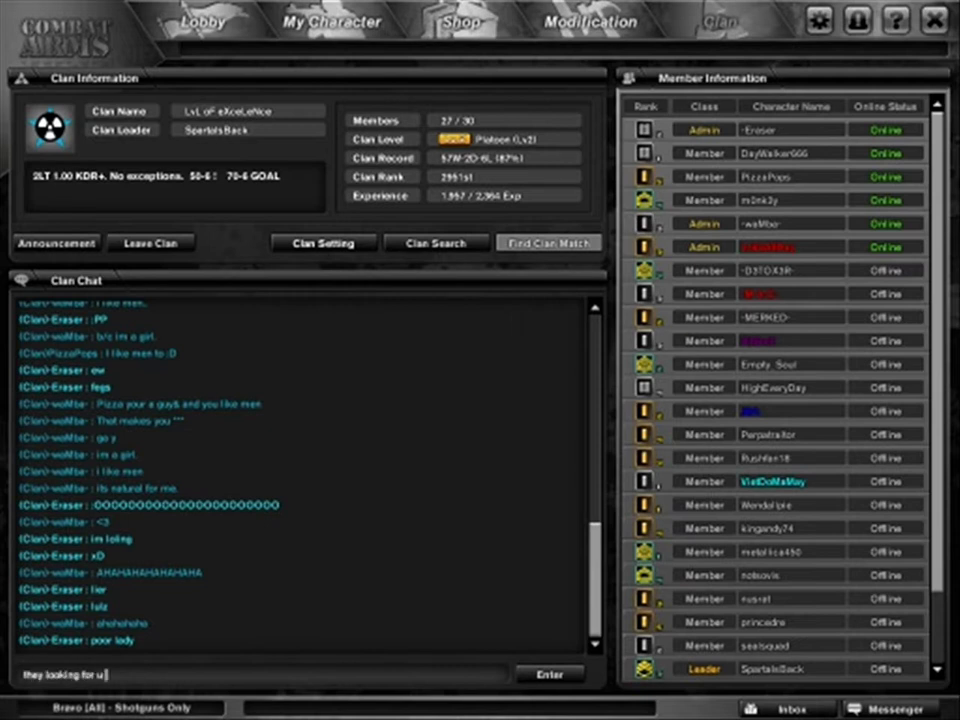
{"action": "type", "text": " there"}
{"action": "type", "text": "s nobody "}
{"action": "type", "text": "there"}
{"action": "key", "text": "Return"}
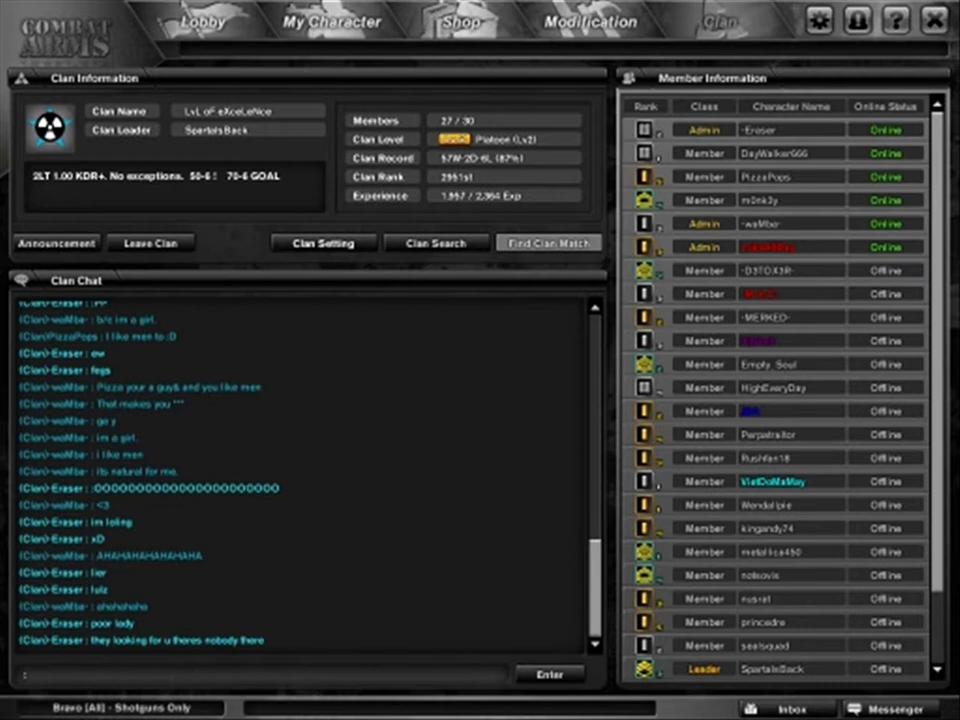
{"action": "key", "text": "Return"}
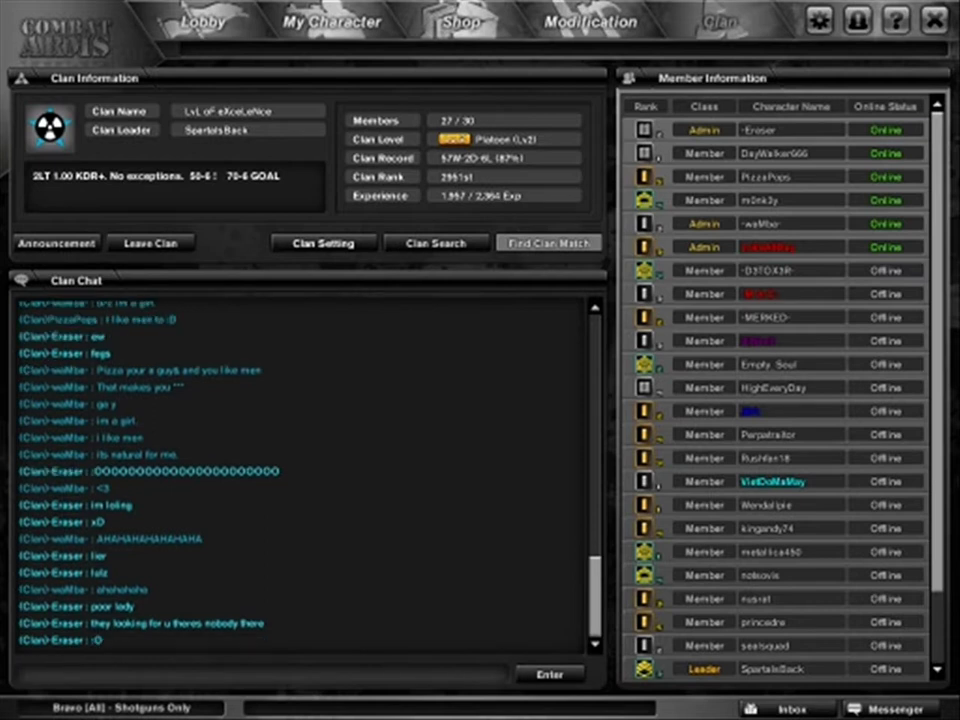